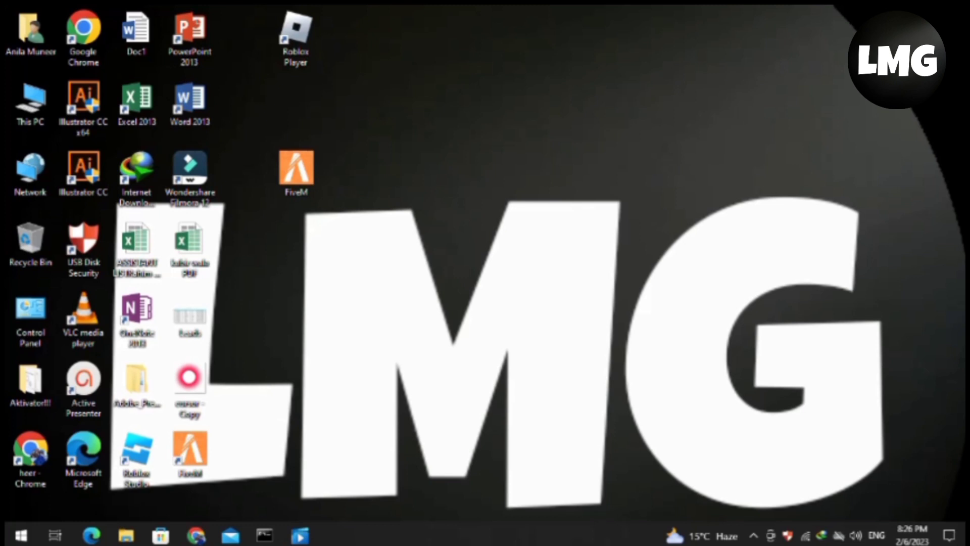
- Bring up the Run dialog and move it to the screen centre with %LOCALAPPDATA% still entered
key("super+r")
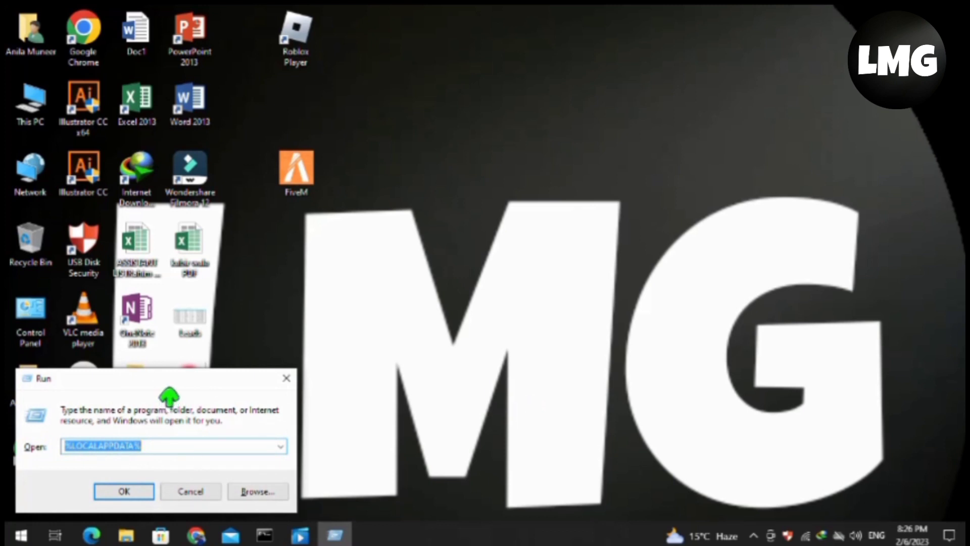
left_click_drag(169, 382, 457, 250)
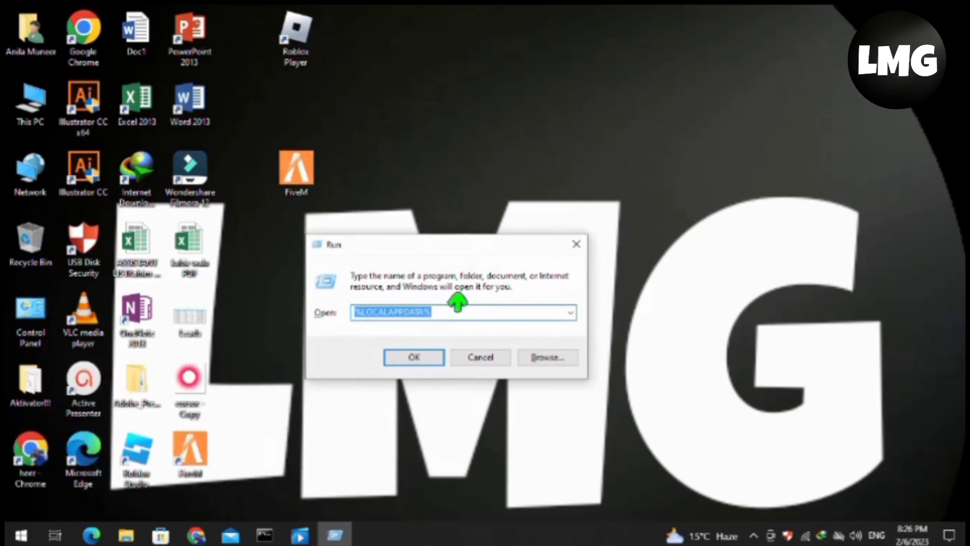
left_click(454, 311)
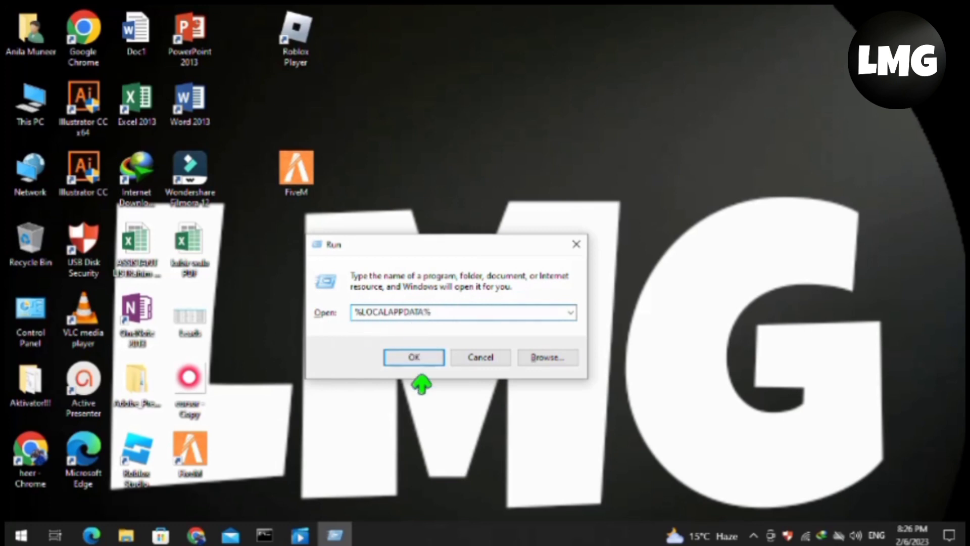
- Run %LOCALAPPDATA% and open the FiveM folder inside AppData\Local
left_click(414, 357)
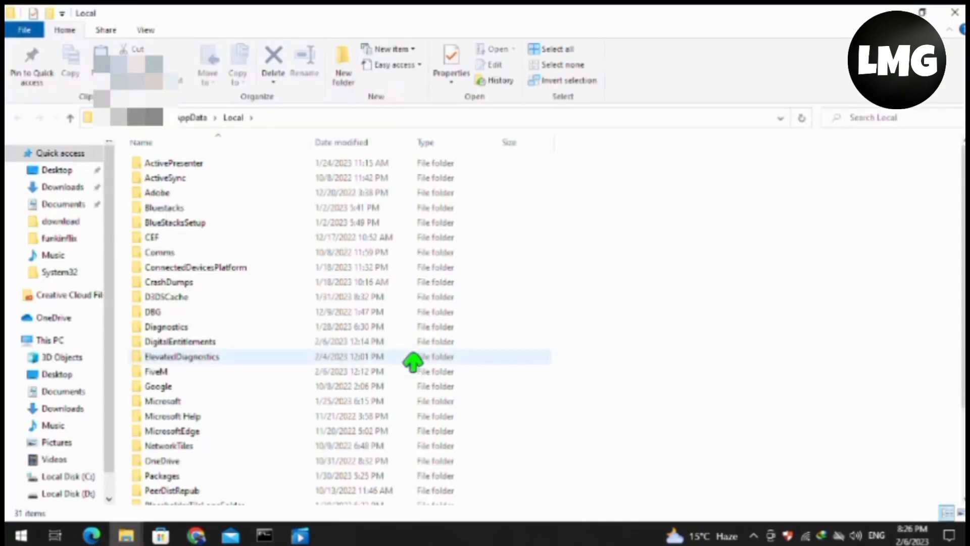
left_click(155, 371)
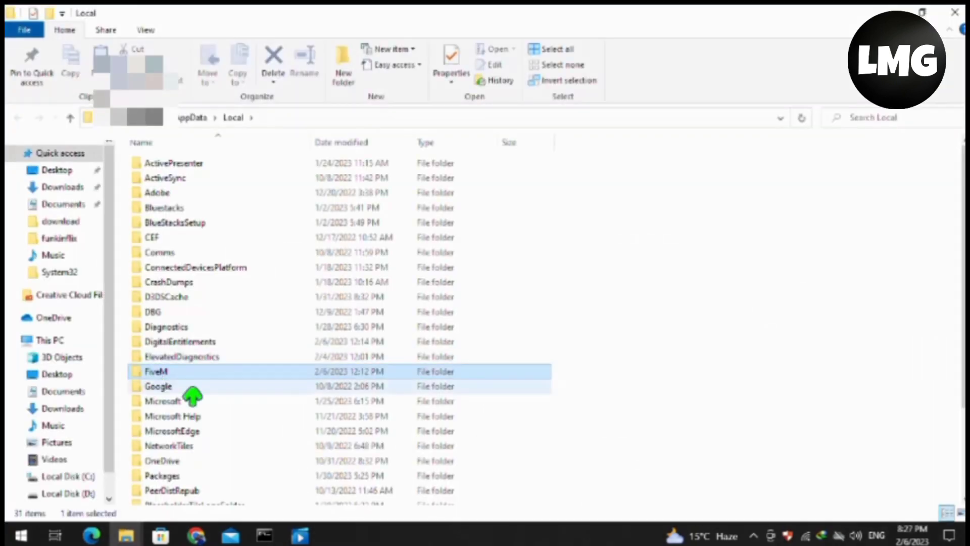
double_click(155, 371)
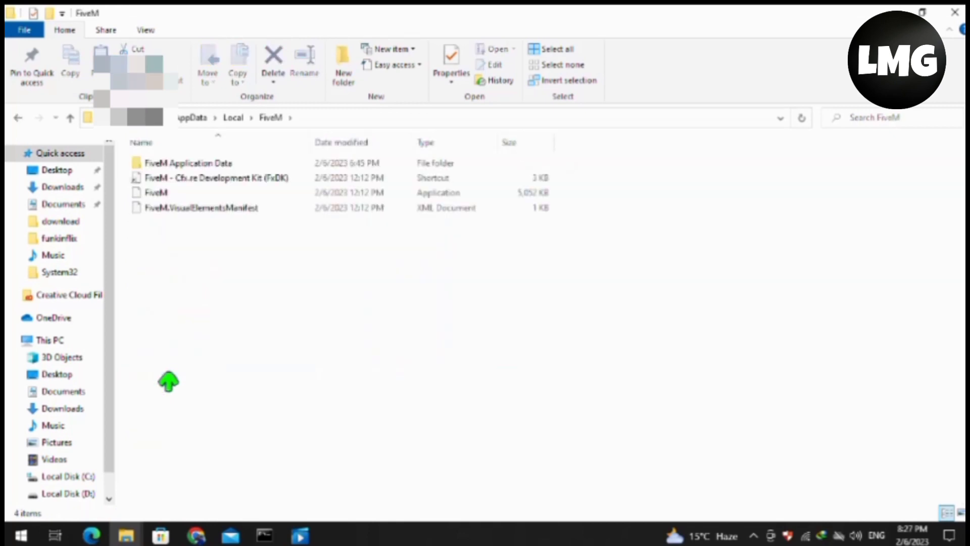
- Select FiveM.exe and bring up its context menu
left_click(155, 193)
left_click(159, 193)
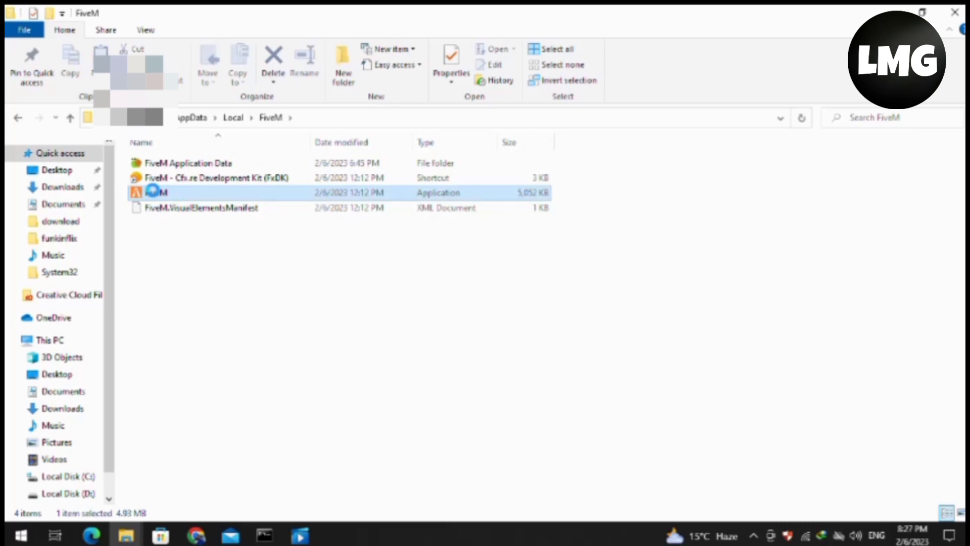
right_click(173, 202)
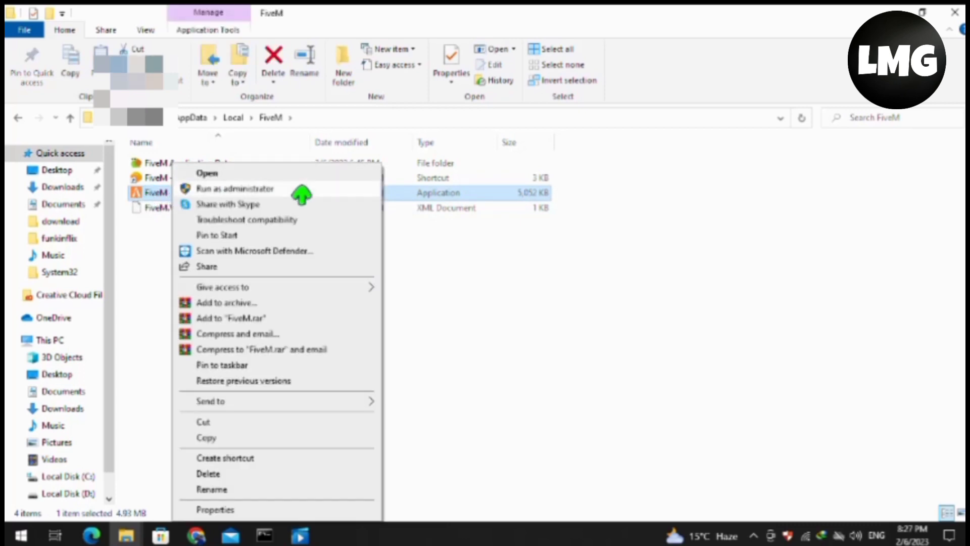
- Show the Compatibility tab of FiveM.exe's Properties and move the window higher
left_click(215, 510)
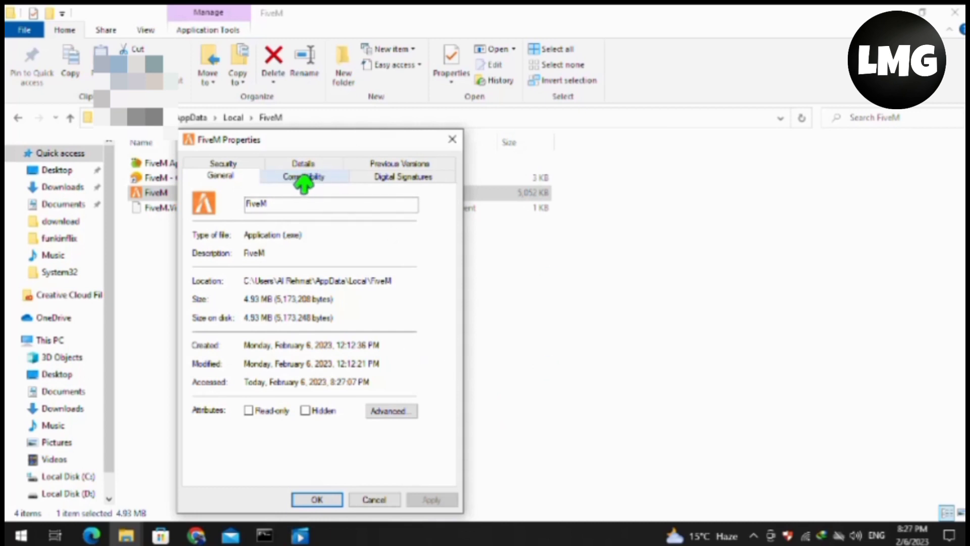
left_click(303, 177)
mouse_move(341, 149)
left_mouse_down()
mouse_move(338, 121)
mouse_move(476, 82)
left_mouse_up()
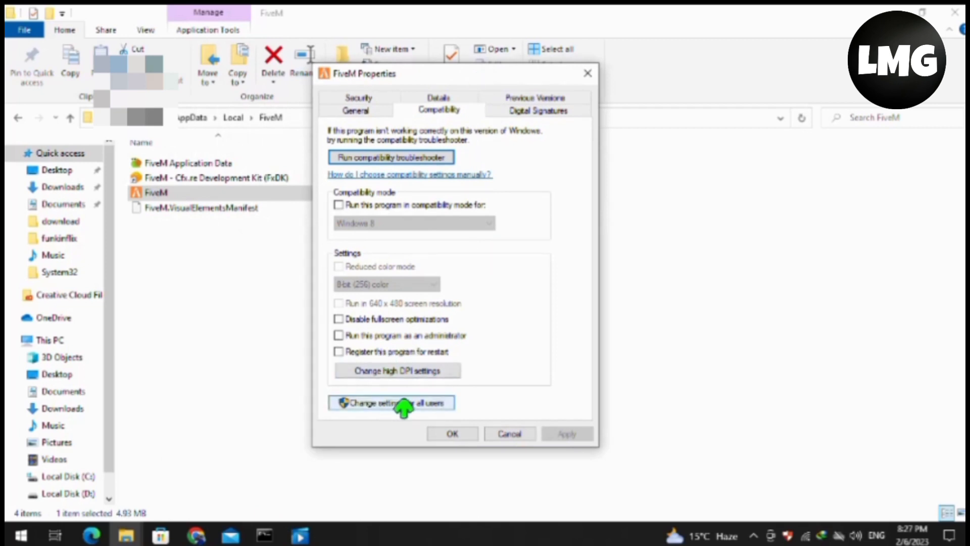
- Apply FiveM's all-users compatibility settings with 'Run this program as an administrator' unticked
left_click(392, 404)
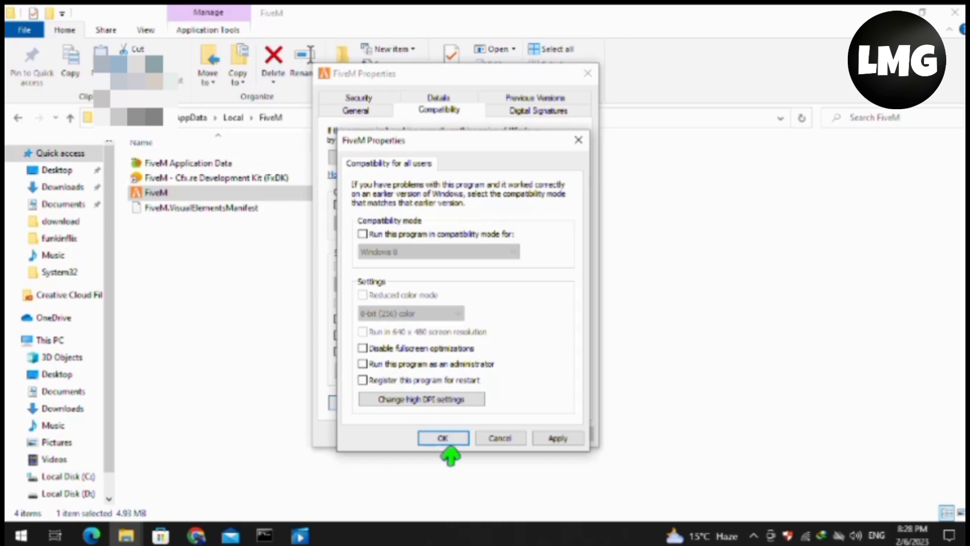
left_click(558, 438)
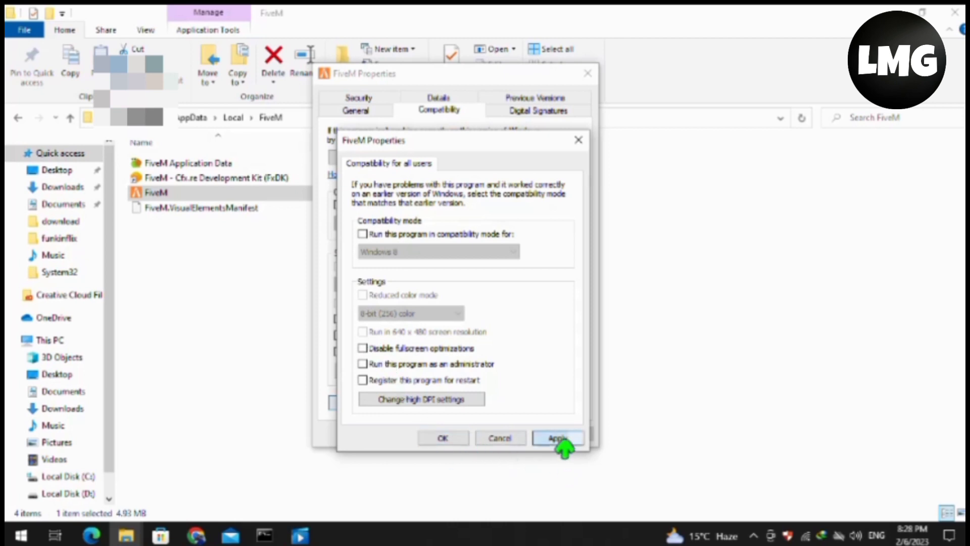
left_click(442, 438)
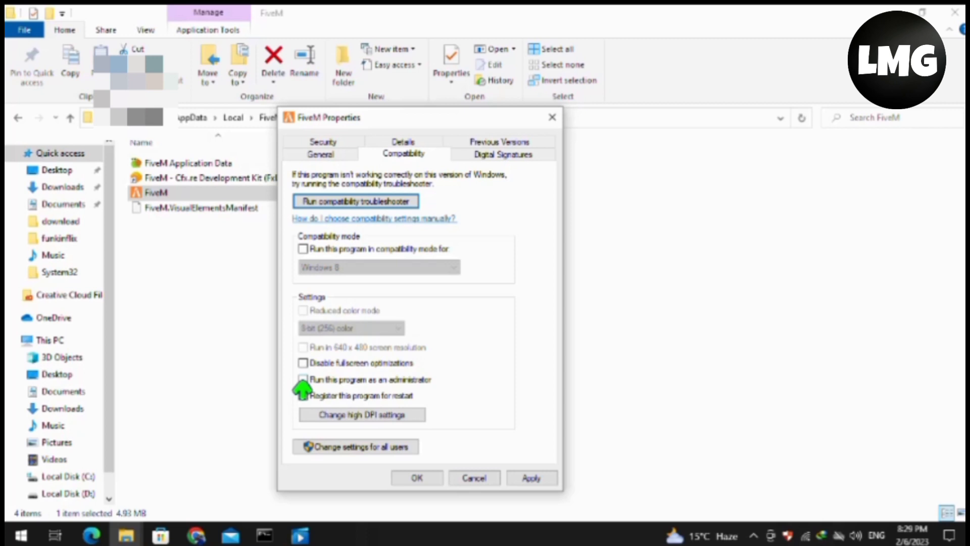
- Confirm FiveM Properties with run-as-administrator still unchecked, back to the FiveM folder
left_click(417, 479)
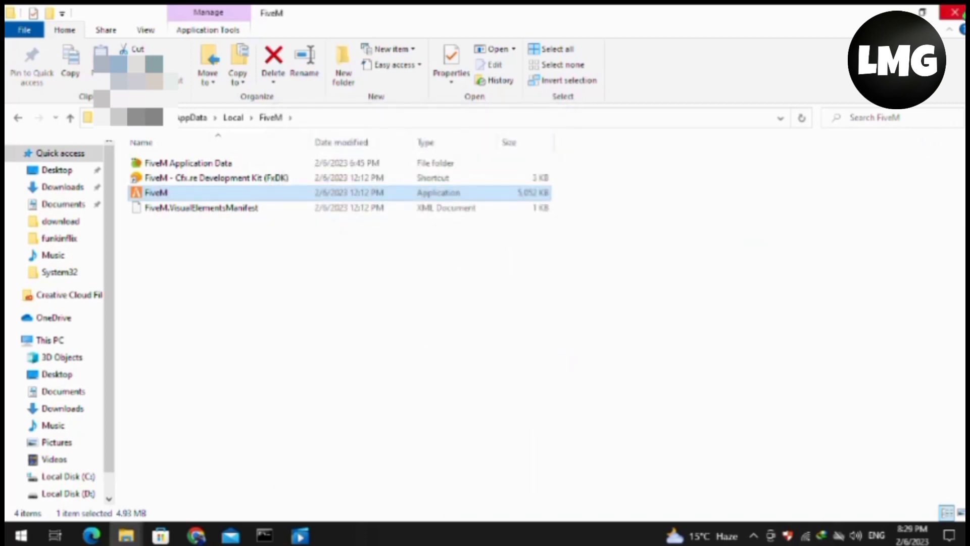
- Close File Explorer and launch FiveM from its desktop shortcut
left_click(953, 13)
left_click(295, 173)
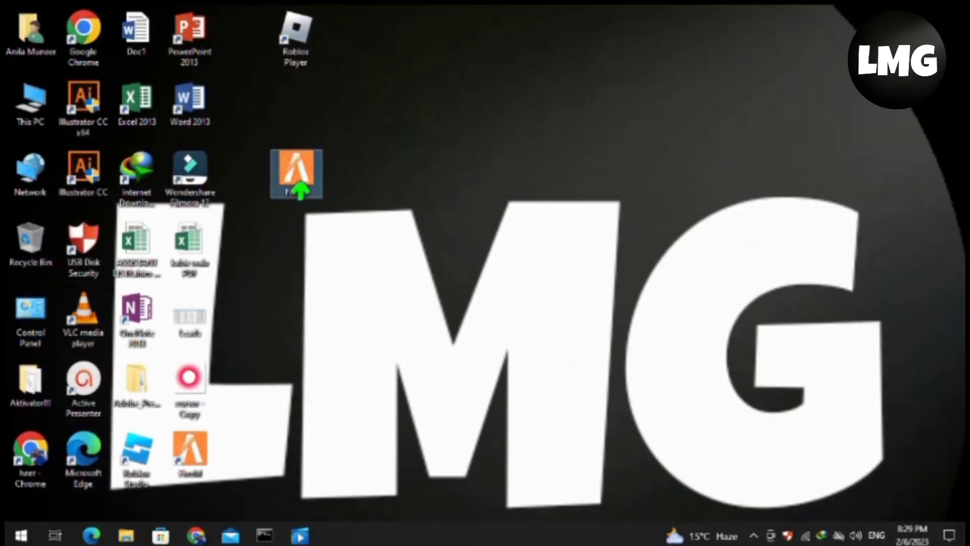
double_click(298, 178)
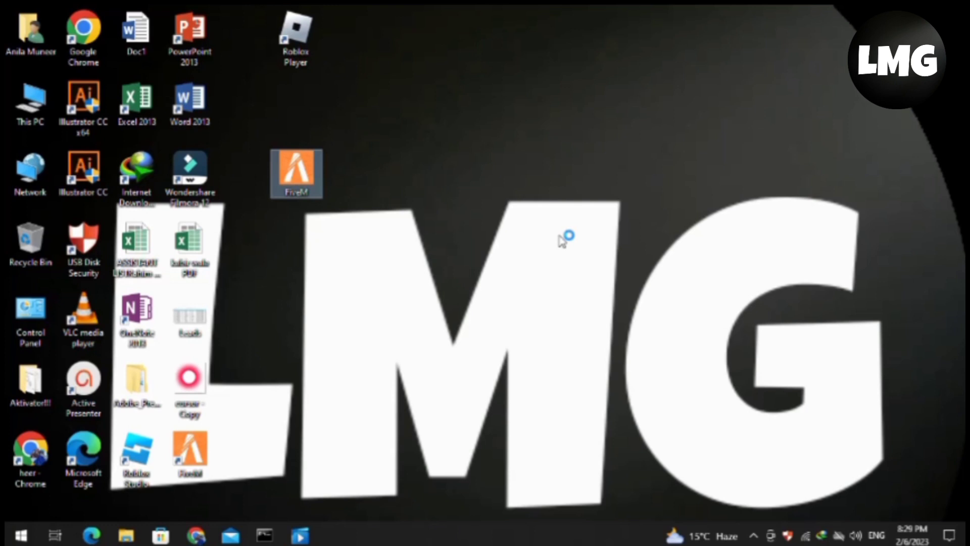